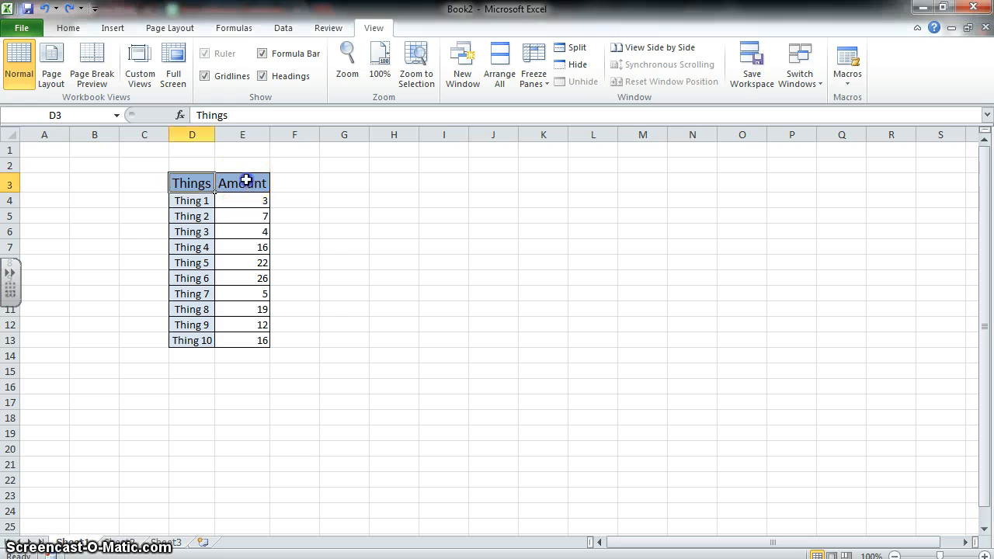
Add filter controls to the Things and Amount header cells of the table
left_click(243, 186)
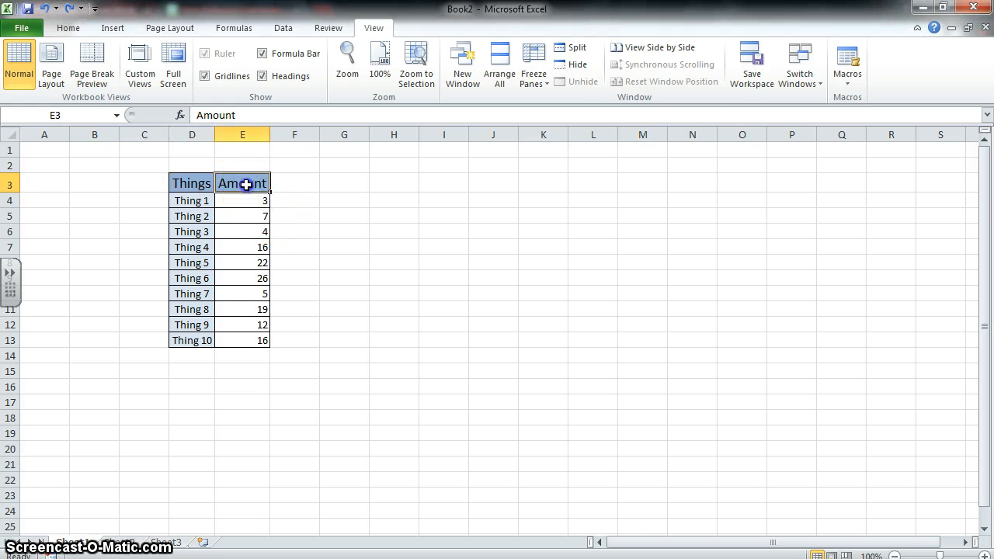
left_click(282, 28)
left_click(410, 72)
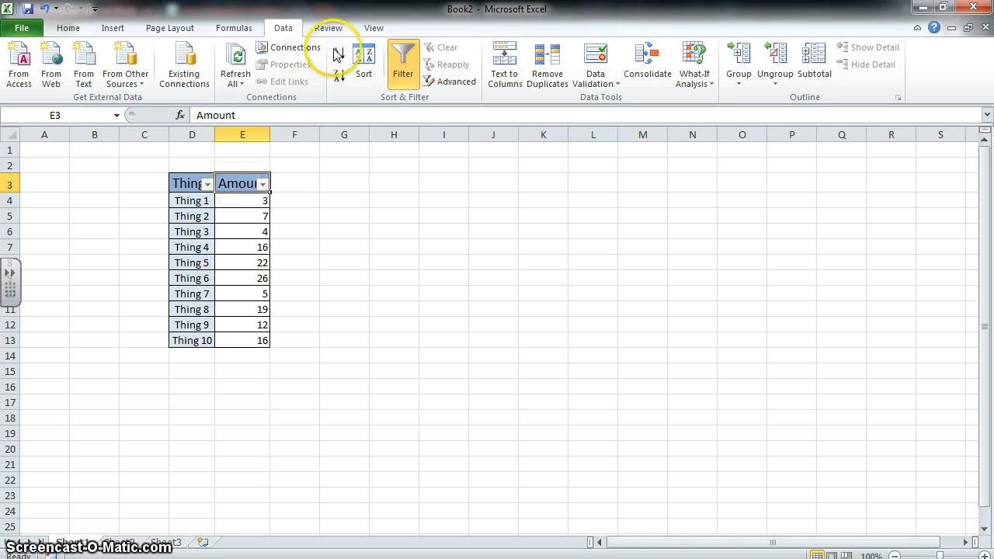
Start recording a macro named SortThings, stored in This Workbook, with the description "Arrange the things high to low"
left_click(374, 27)
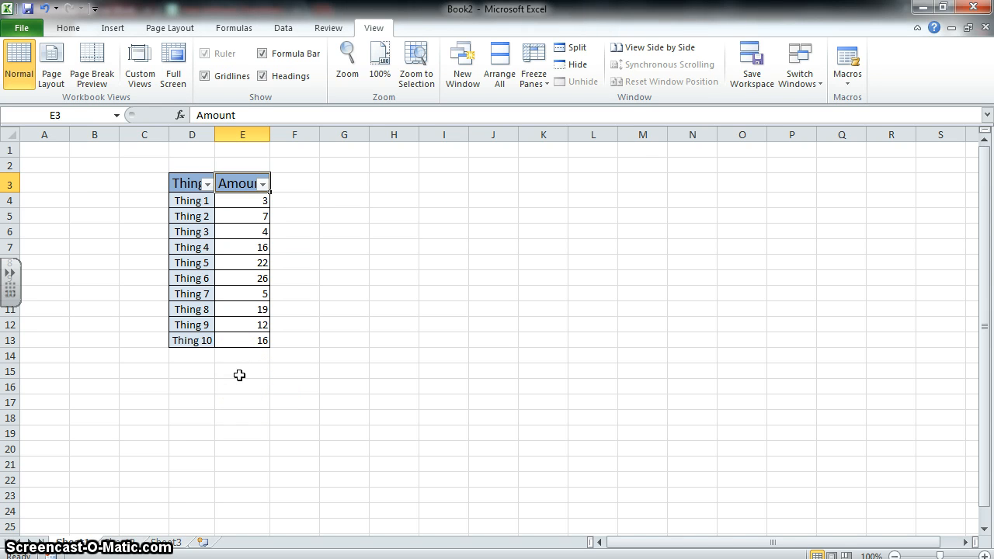
left_click(850, 83)
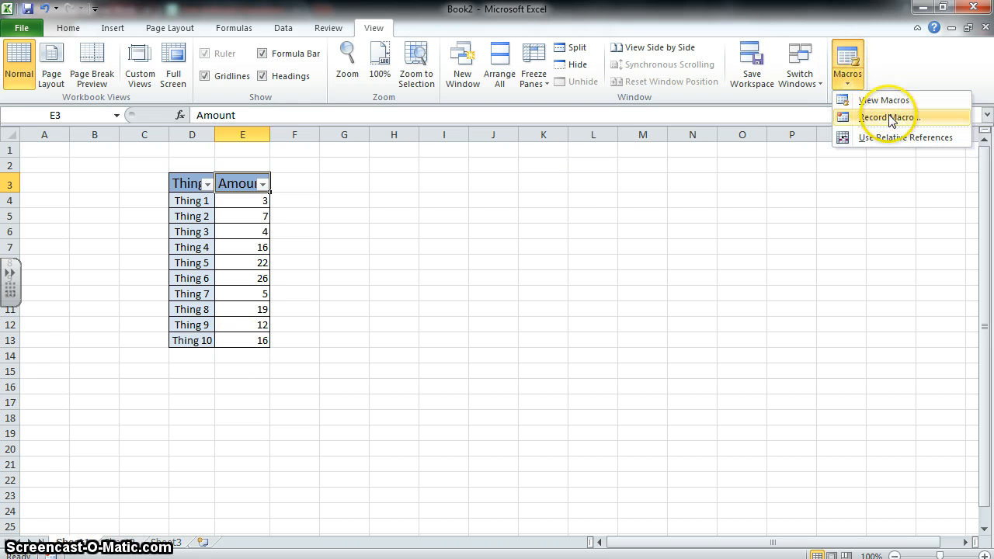
left_click(889, 118)
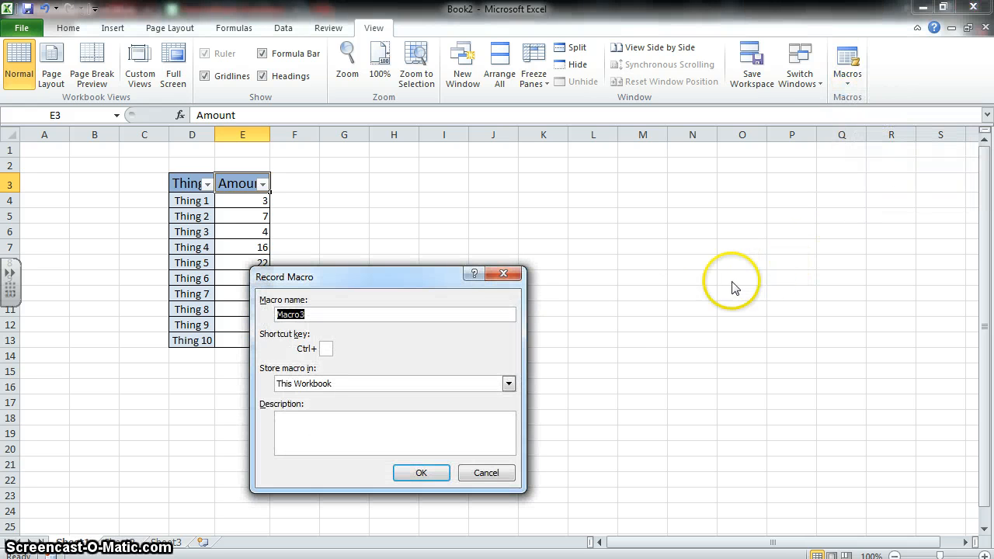
left_click_drag(354, 273, 443, 228)
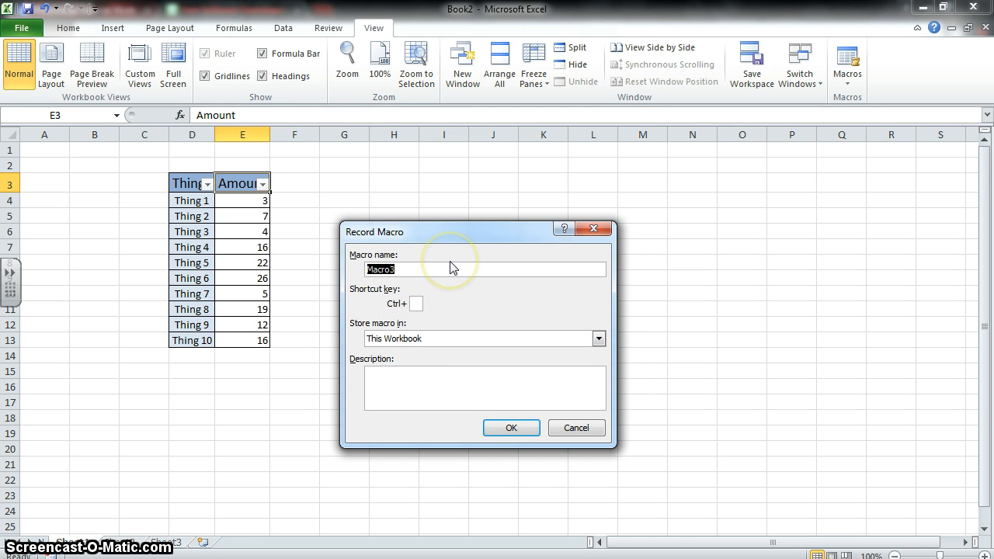
type("rtThings")
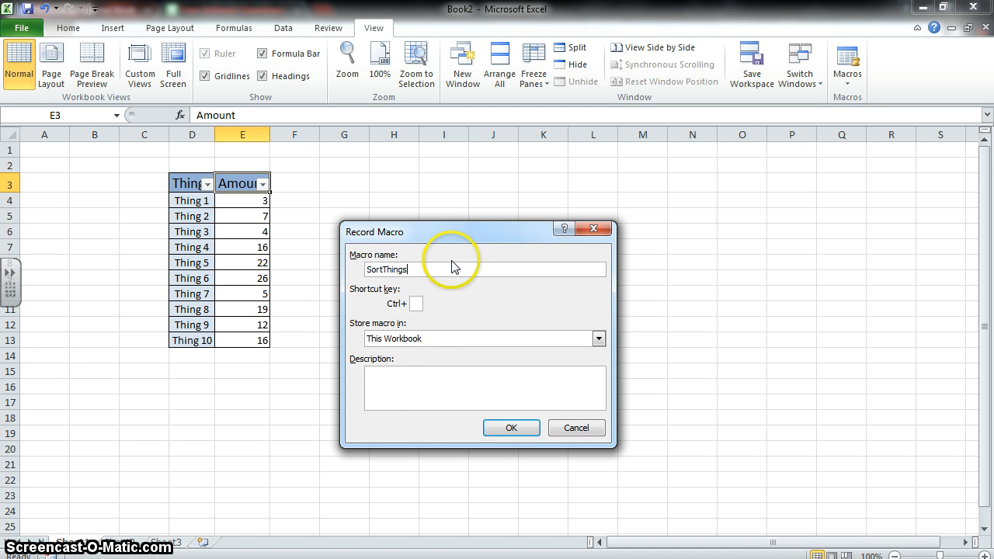
type("Arrange the things high to low")
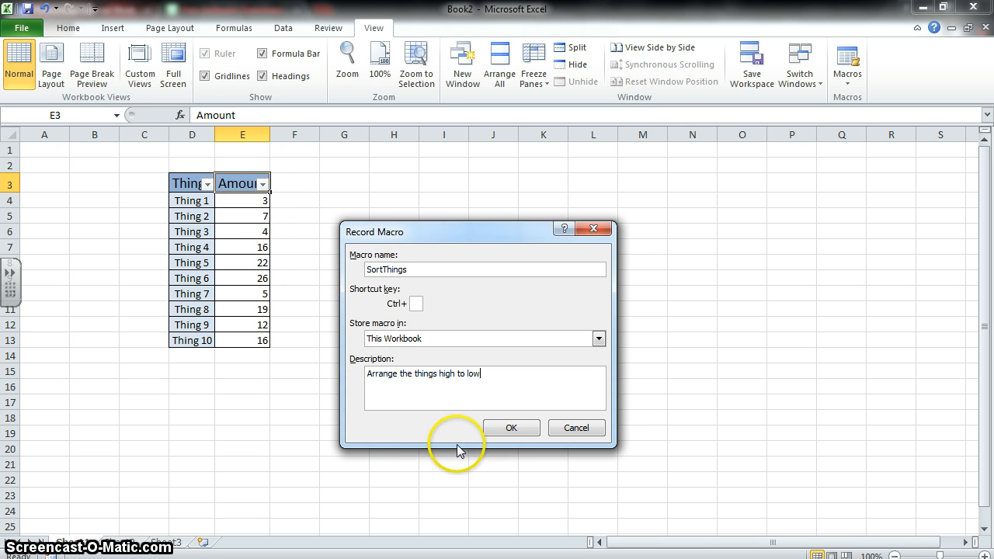
left_click(511, 427)
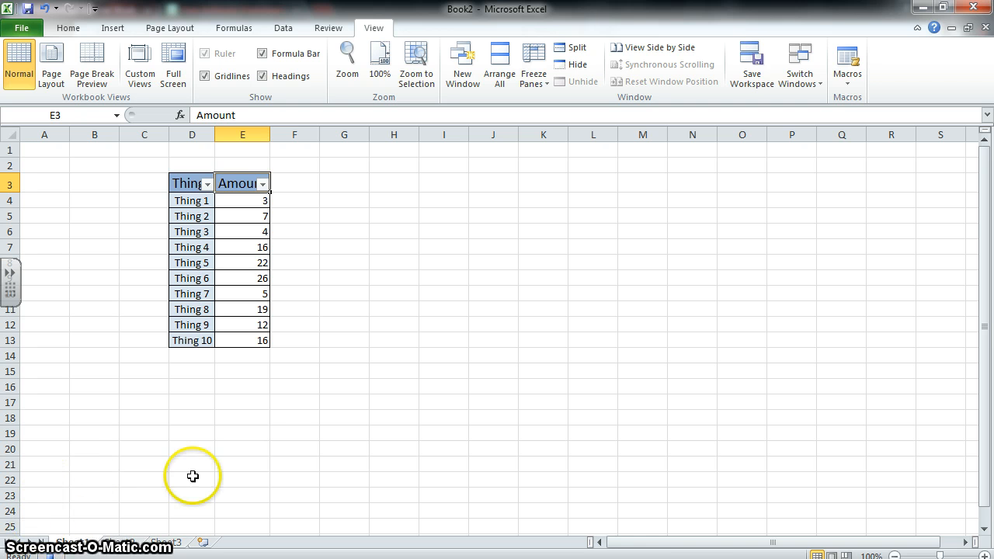
Sort the table by the Amount column from largest to smallest
left_click(263, 185)
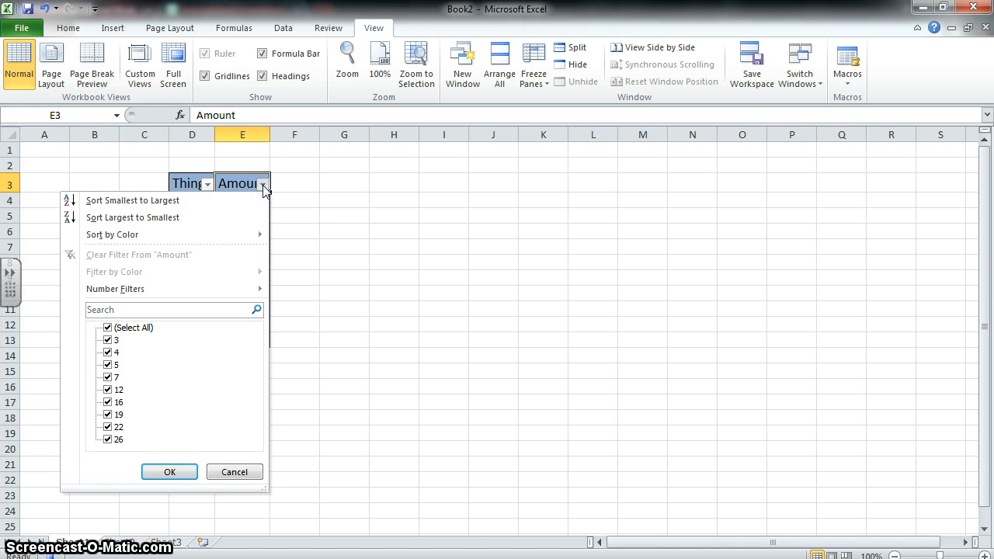
left_click(159, 218)
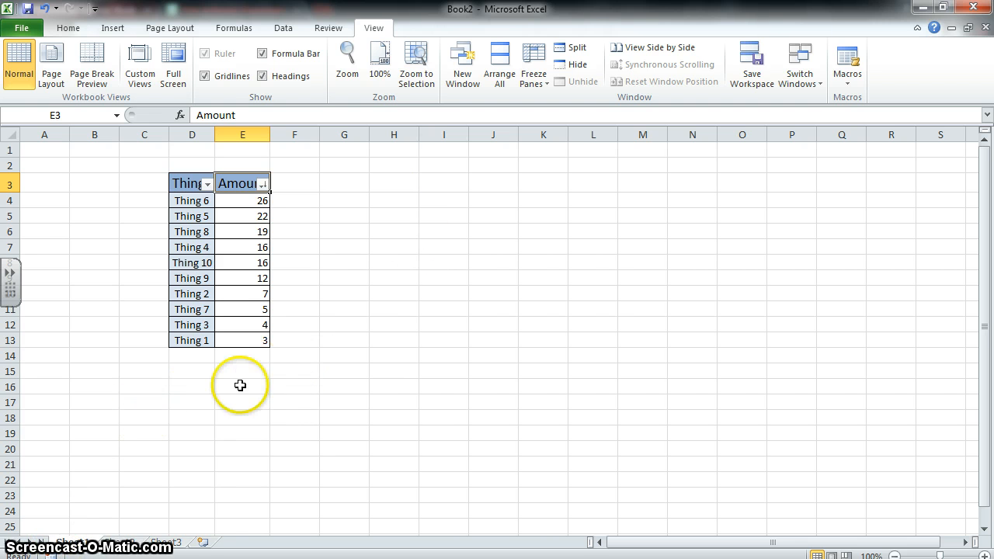
Draw a rectangle about 2.7 cm wide and 1 cm high below the table, around rows 15 to 17
left_click(109, 28)
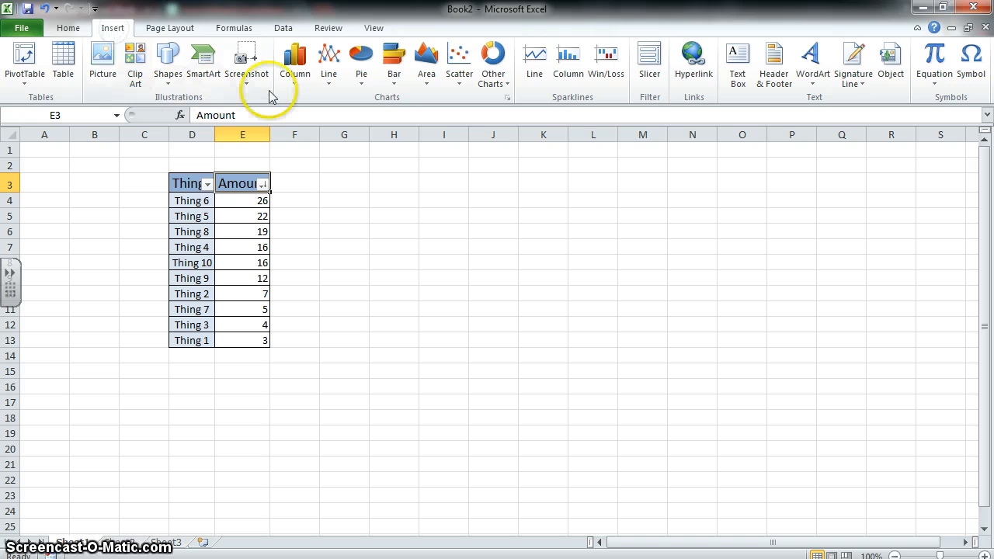
left_click(169, 55)
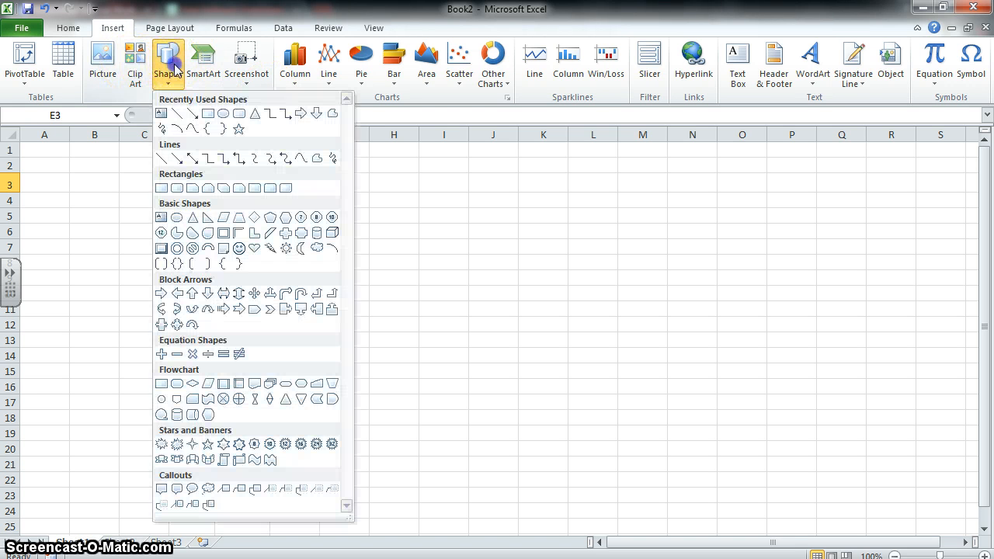
left_click(208, 114)
mouse_move(183, 375)
left_mouse_down()
mouse_move(215, 399)
mouse_move(265, 403)
left_mouse_up()
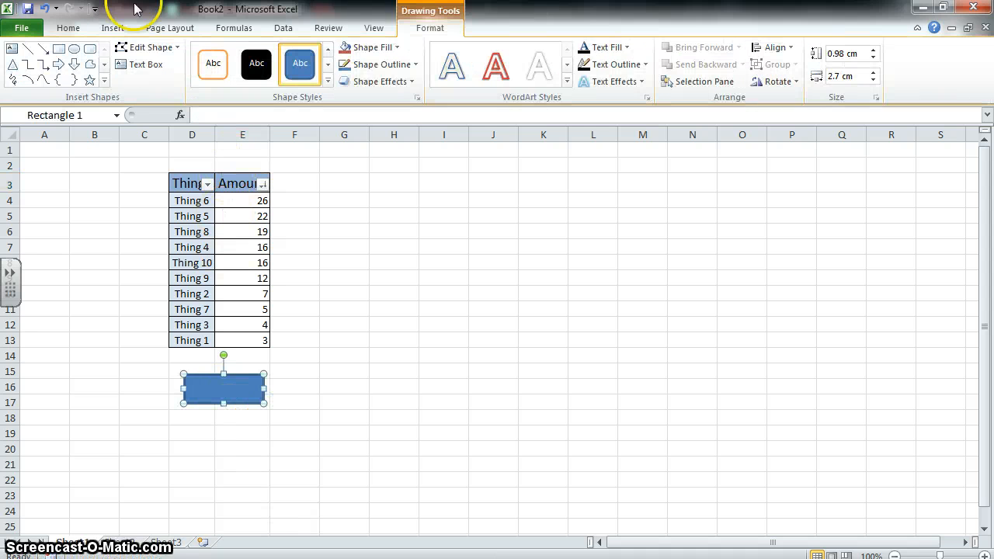
Label the rectangle SORT, with the text centred horizontally, sized 14 pt and bold
left_click(75, 31)
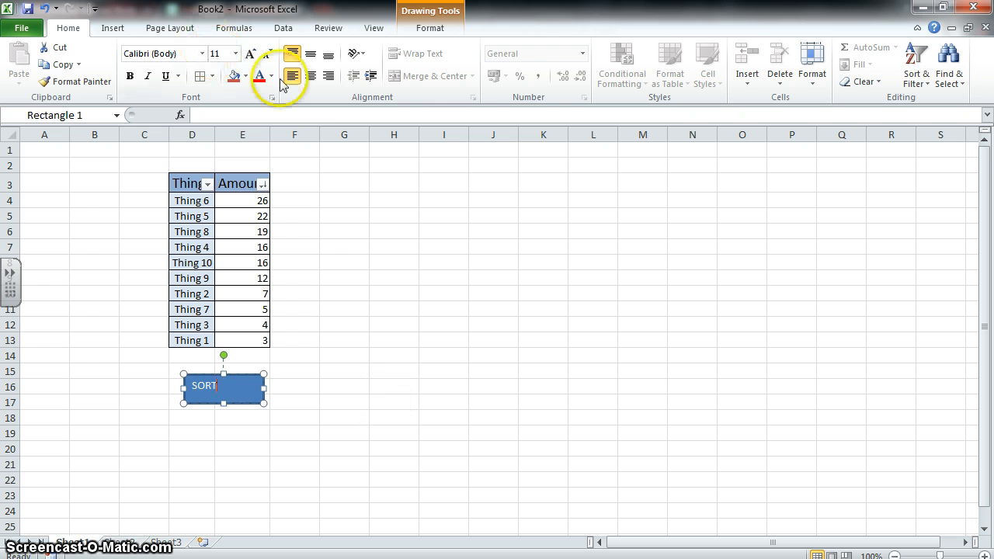
left_click(310, 75)
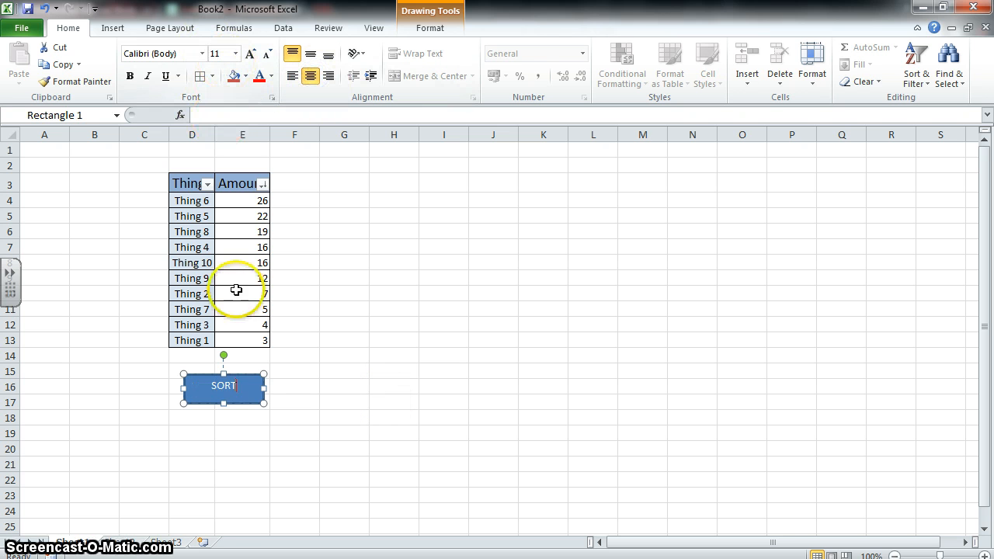
left_click(235, 386)
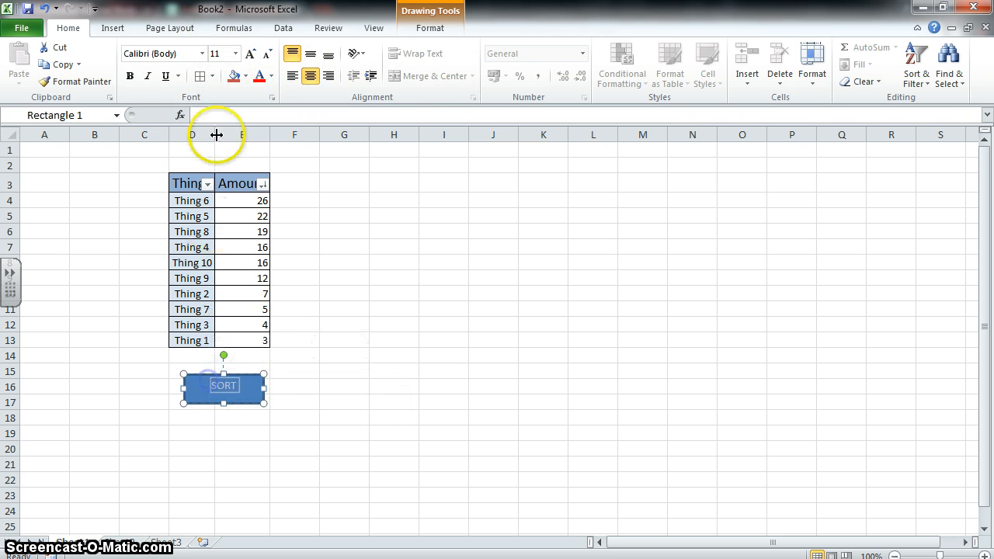
left_click(236, 54)
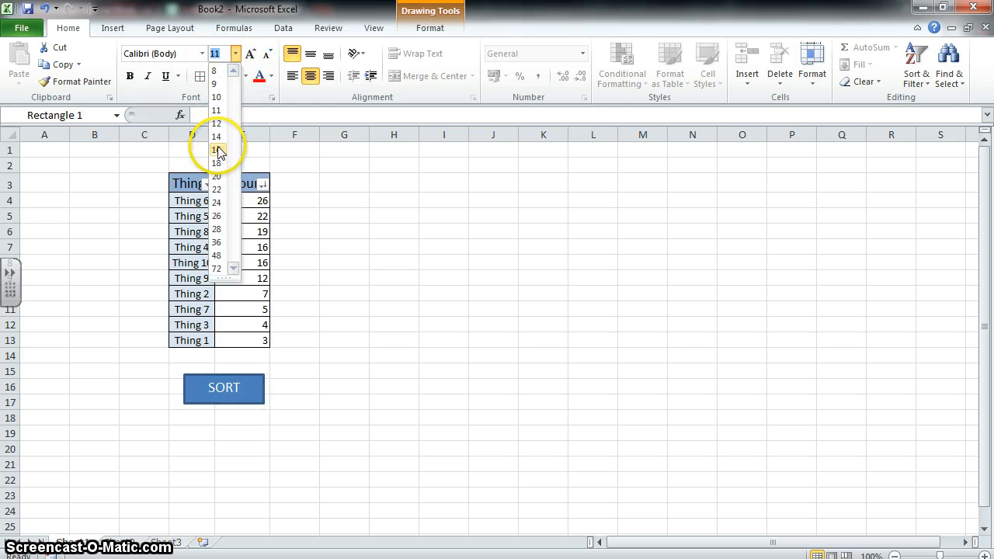
left_click(217, 137)
left_click(130, 76)
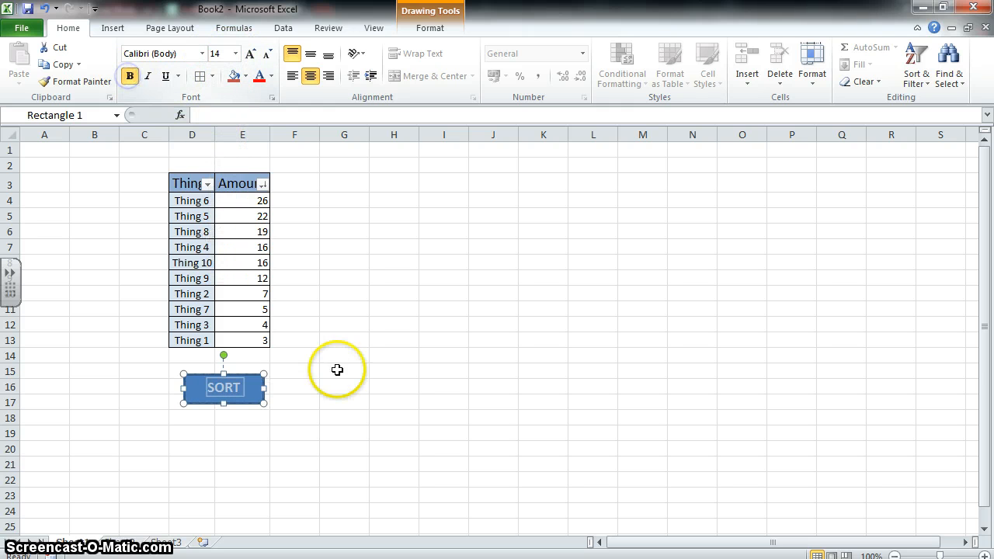
left_click(344, 416)
Assign the SortThings macro to the SORT rectangle and deselect the shape
left_click(261, 403)
right_click(262, 402)
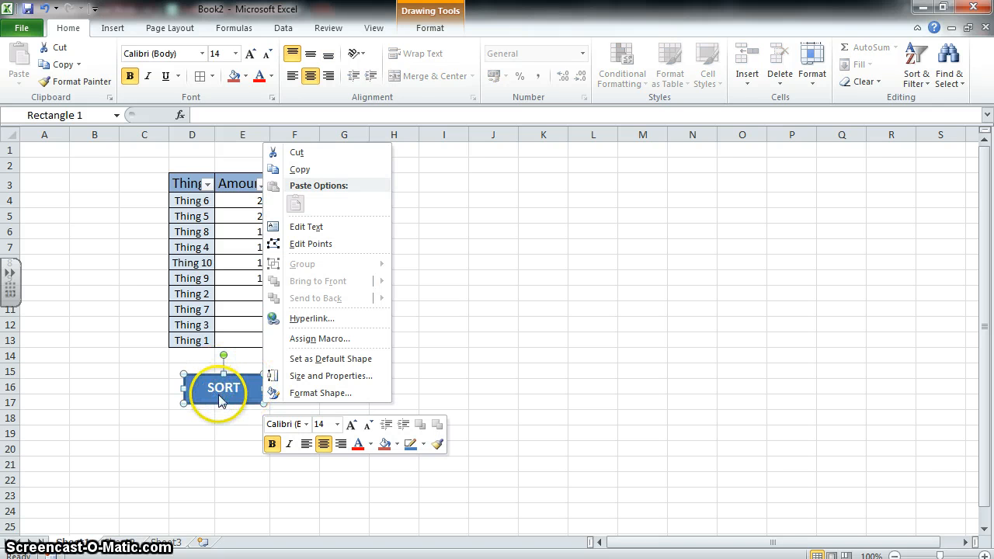
left_click(293, 340)
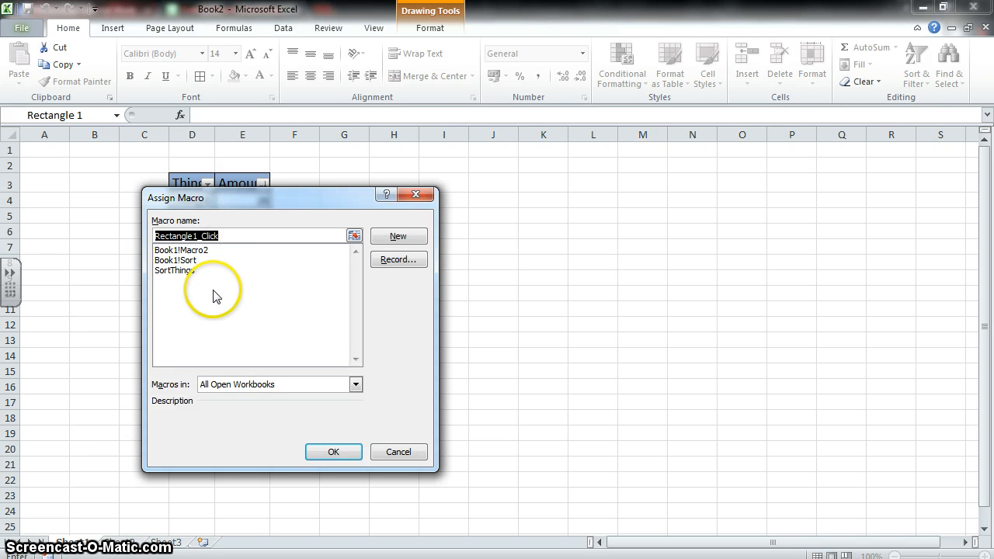
left_click(184, 271)
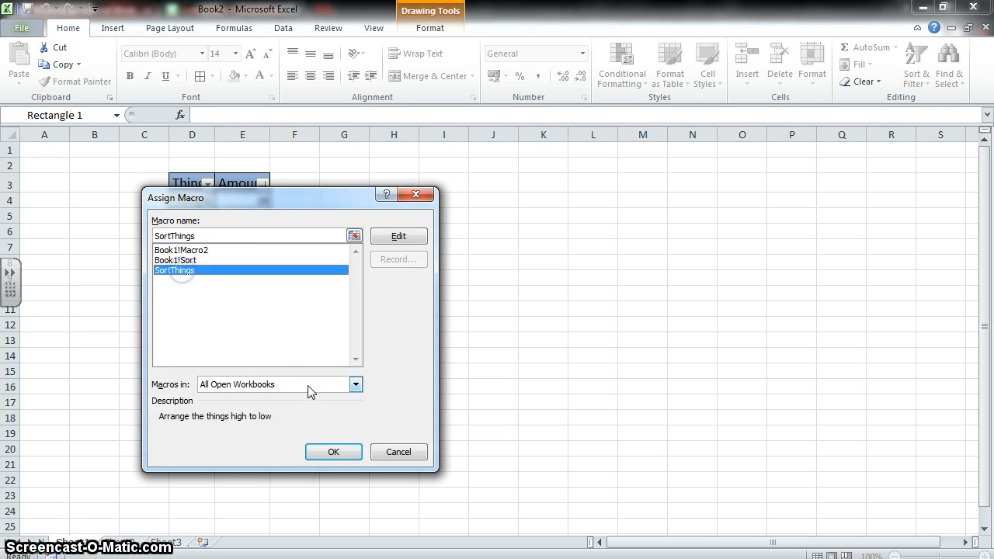
left_click(330, 450)
left_click(364, 384)
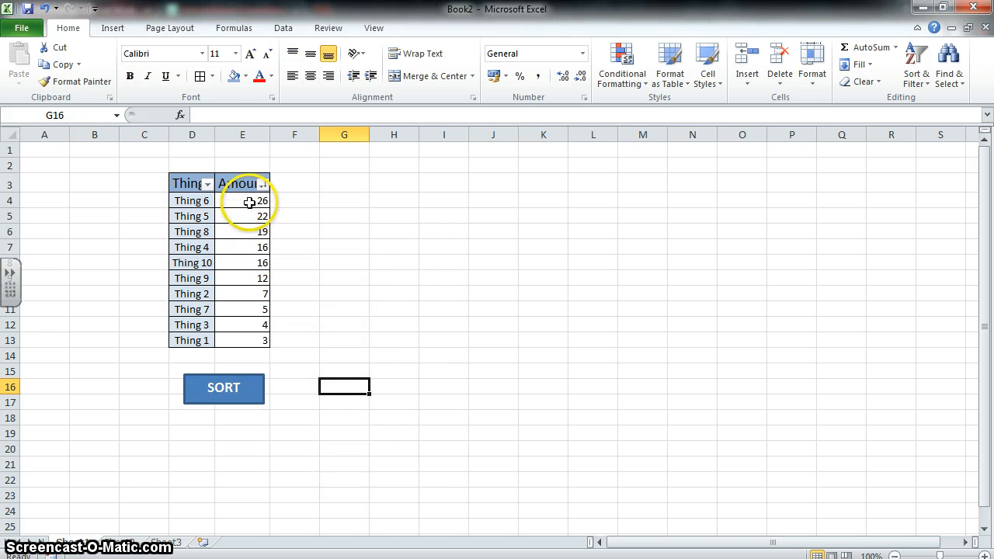
Change the amounts of Thing 9 to 44, Thing 2 to 18, Thing 5 to 15 and Thing 3 to 66, and run the SORT shape's macro
left_click(251, 201)
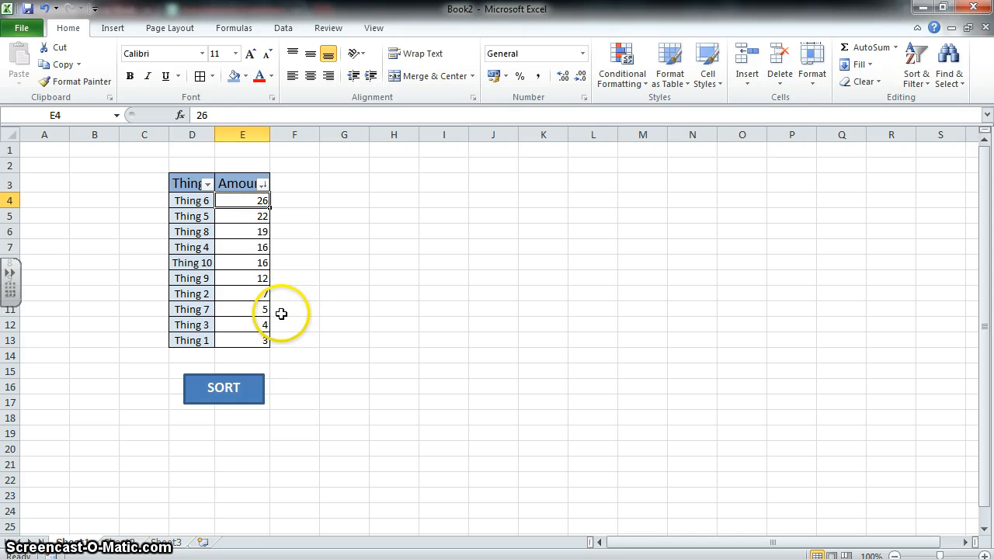
left_click(254, 278)
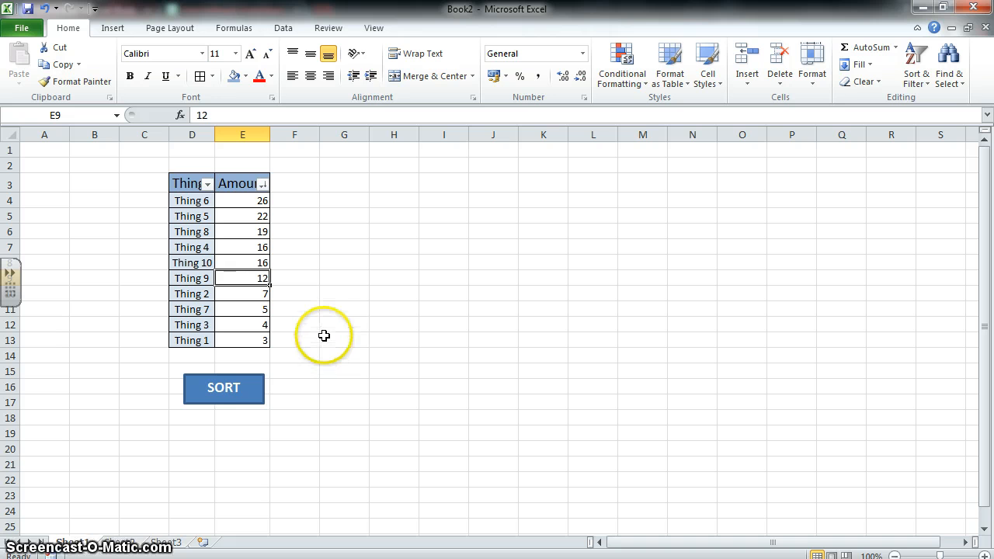
type("44")
key("Return")
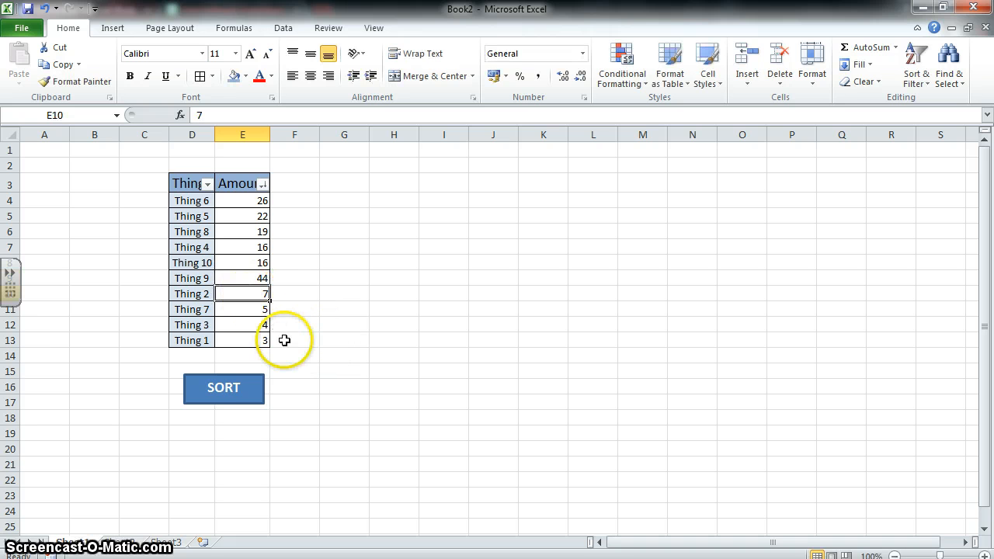
type("18")
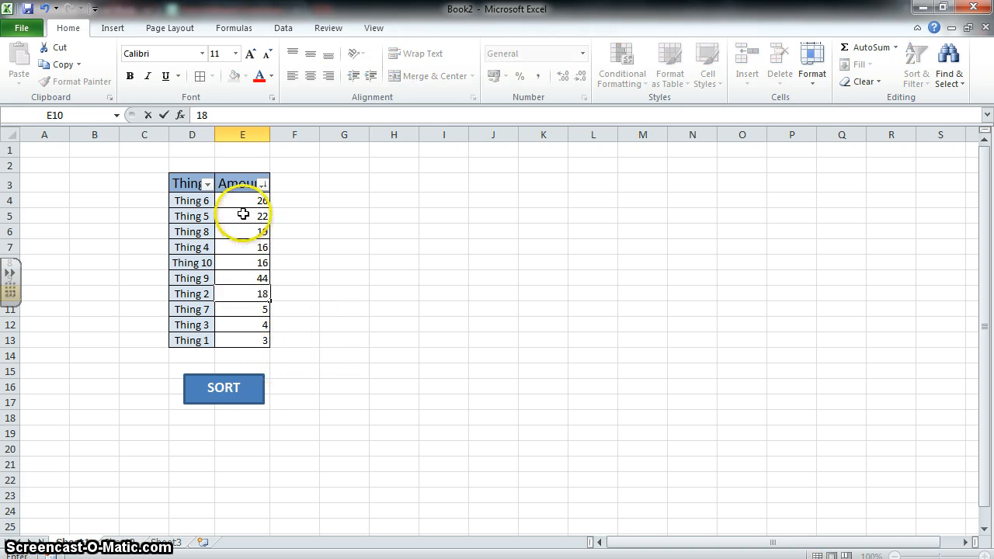
left_click(252, 216)
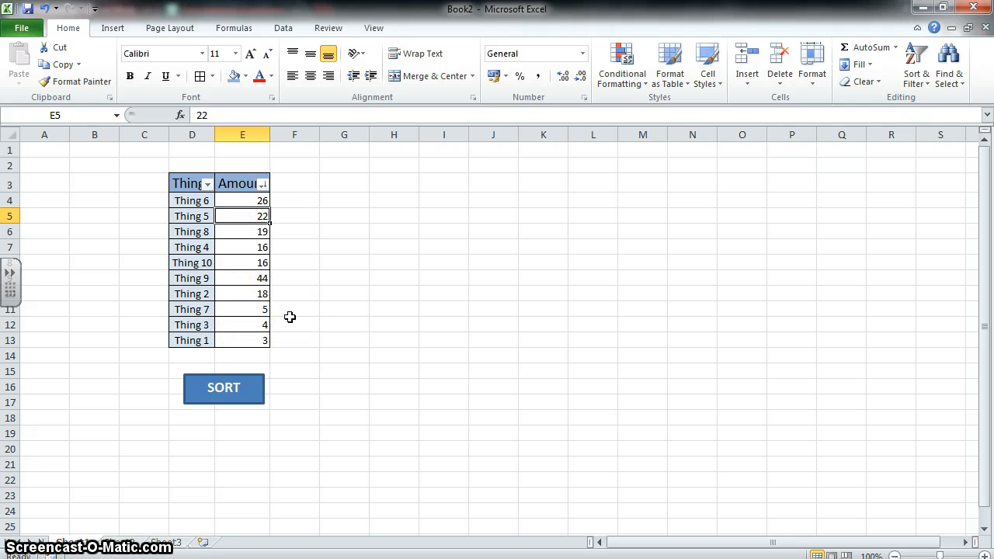
type("15")
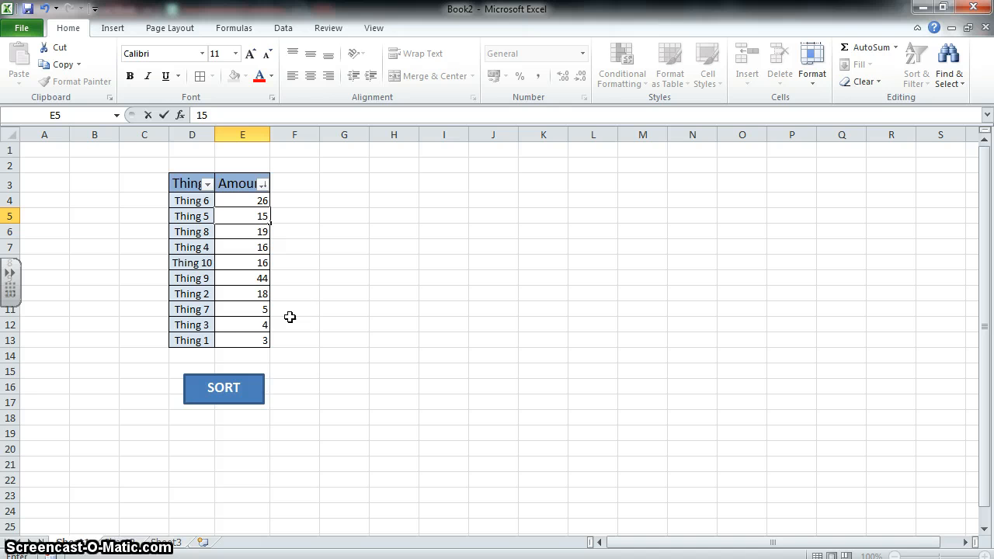
left_click(240, 324)
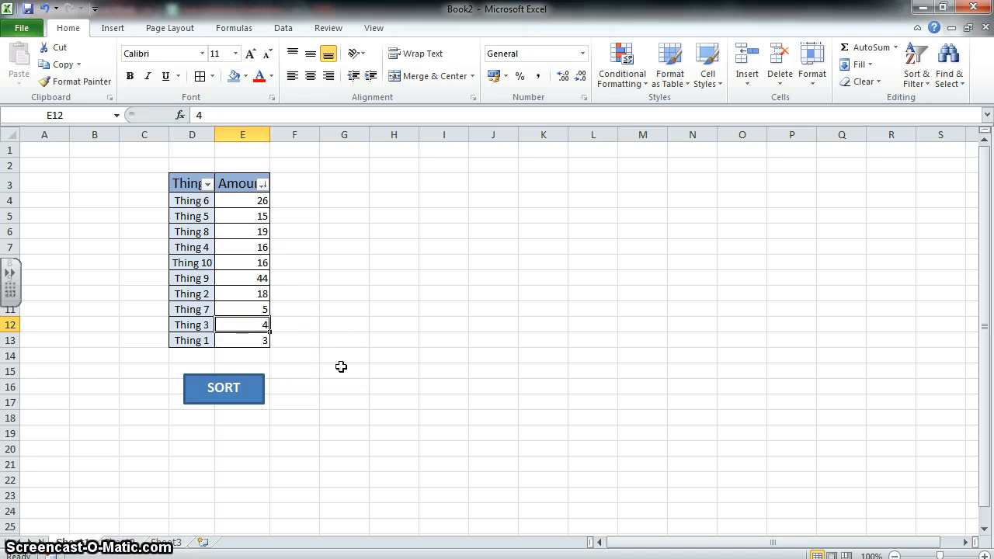
type("66")
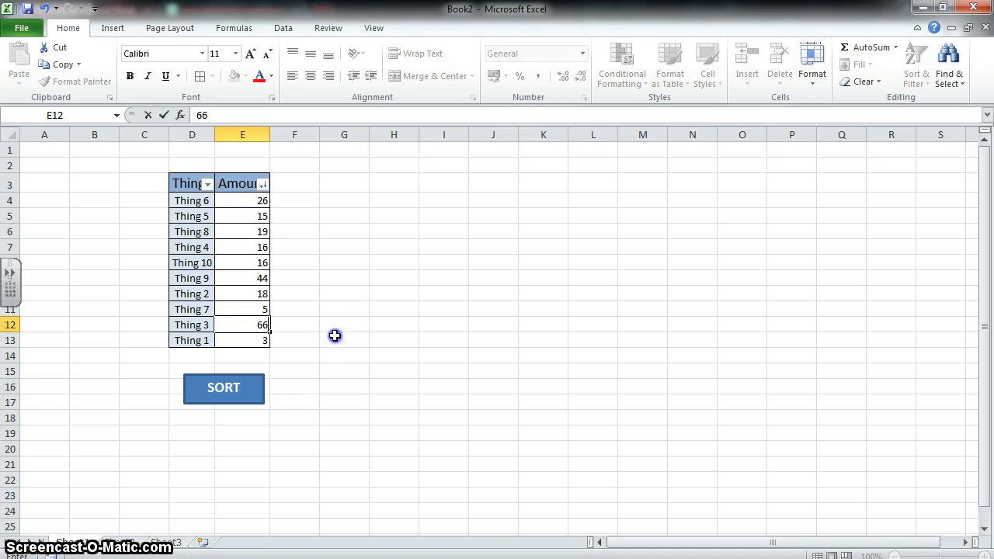
left_click(334, 335)
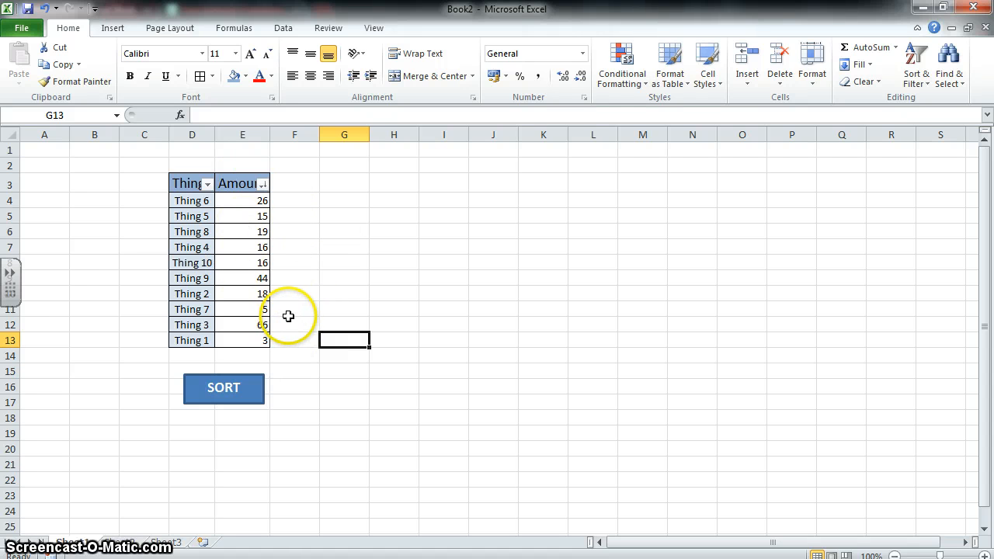
left_click(226, 397)
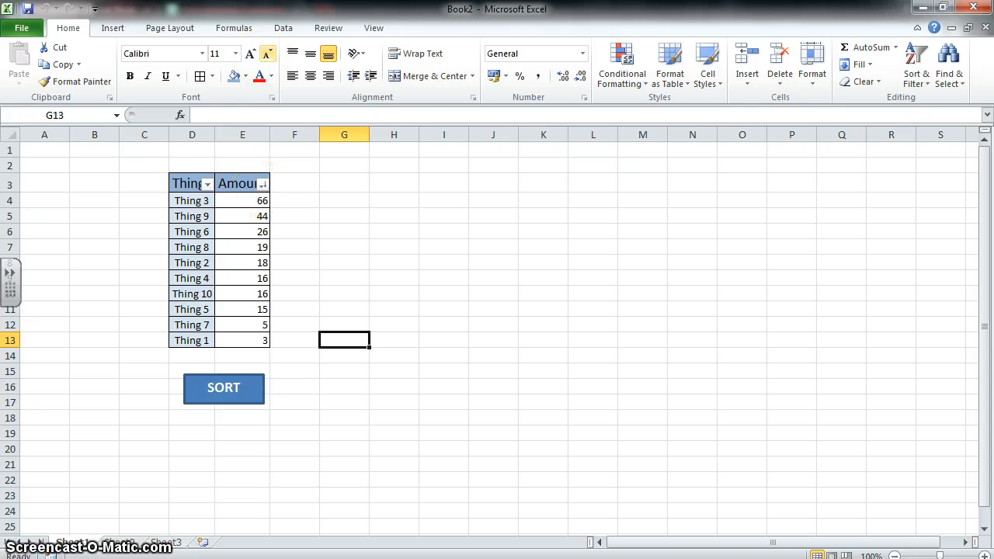
left_click(283, 30)
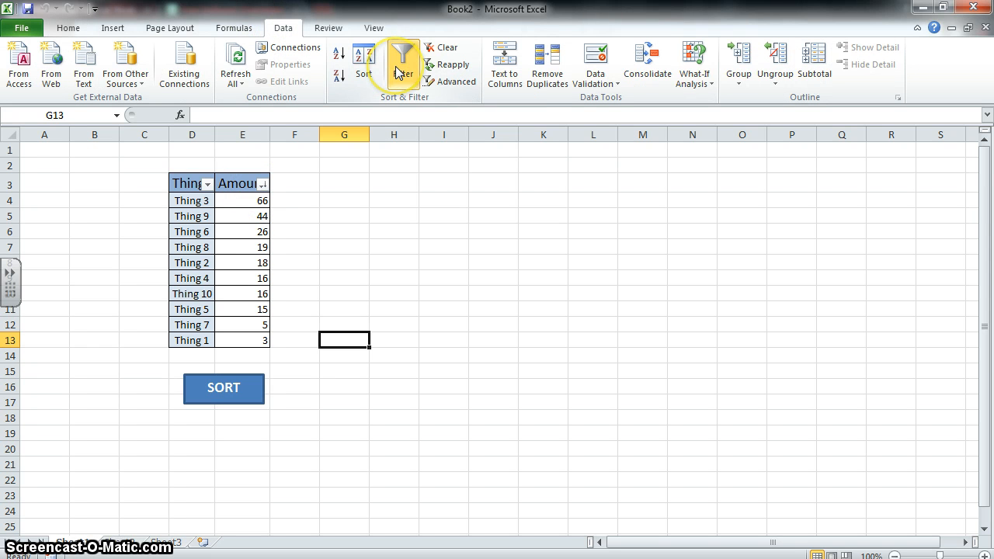
left_click(373, 28)
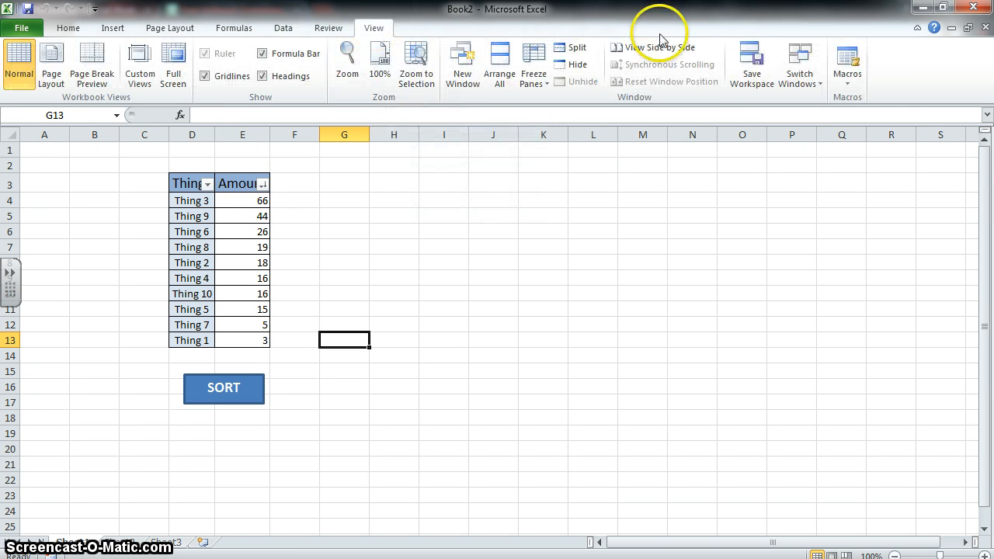
left_click(846, 83)
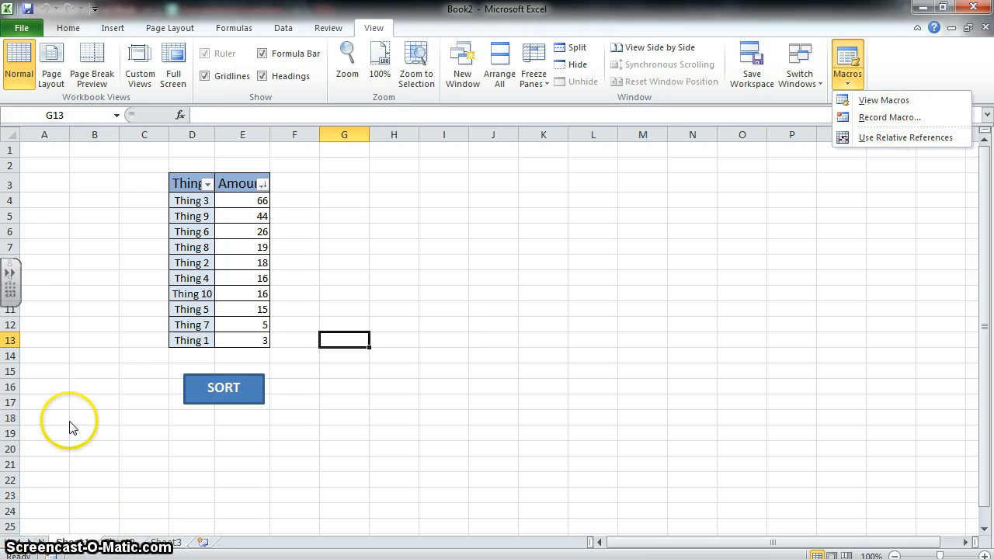